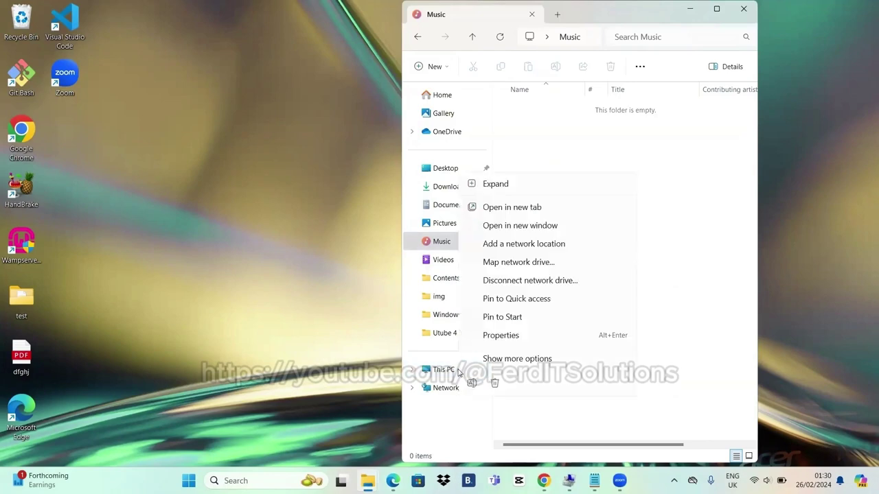
Open Computer Management for This PC, maximize its window and show Disk Management.
left_click(524, 360)
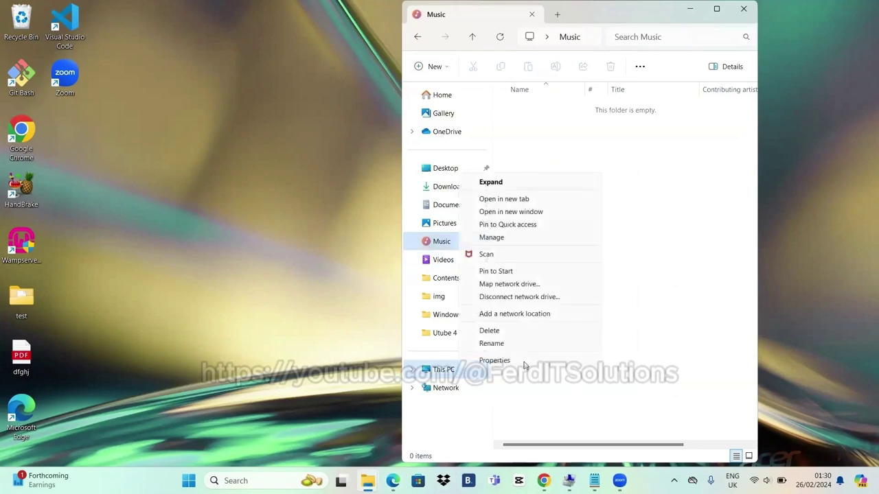
left_click(492, 238)
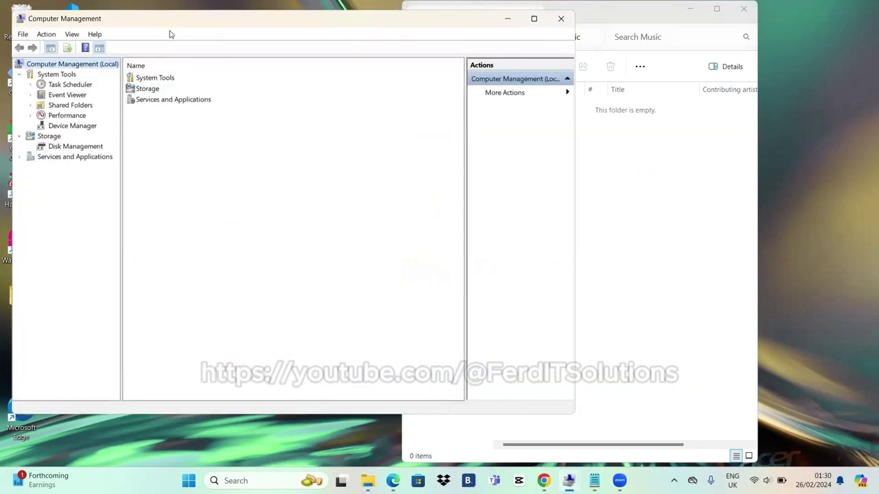
key("super+Up")
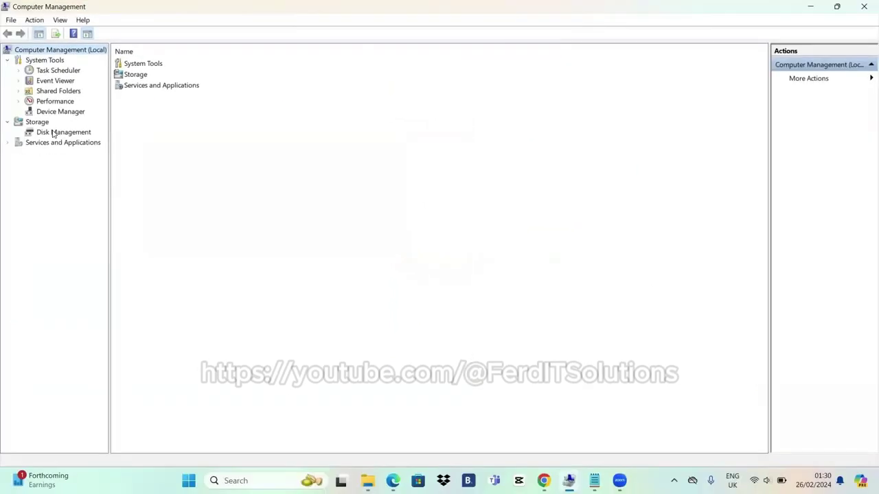
left_click(53, 133)
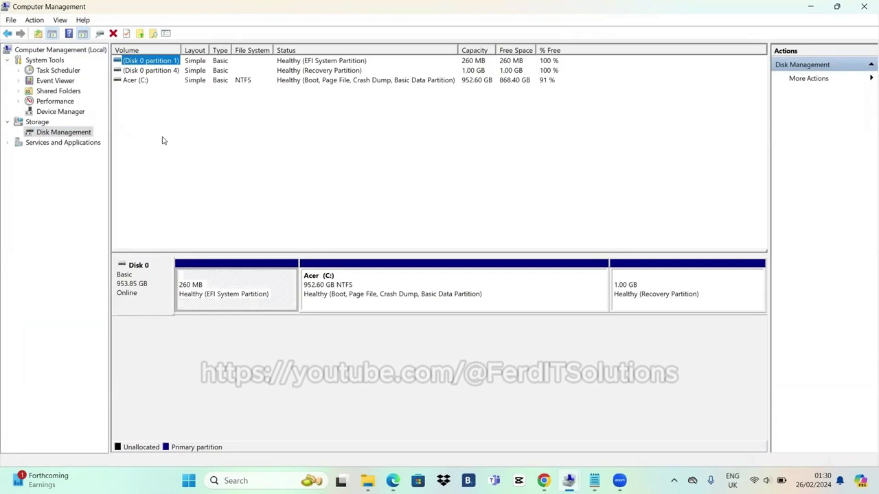
Shrink the Acer (C:) volume by 102400 MB to free up unallocated space on Disk 0.
left_click(135, 80)
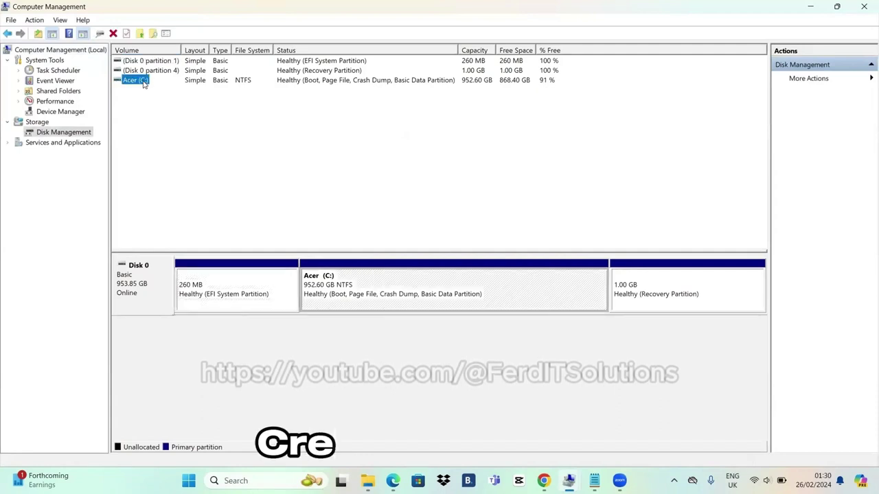
right_click(143, 83)
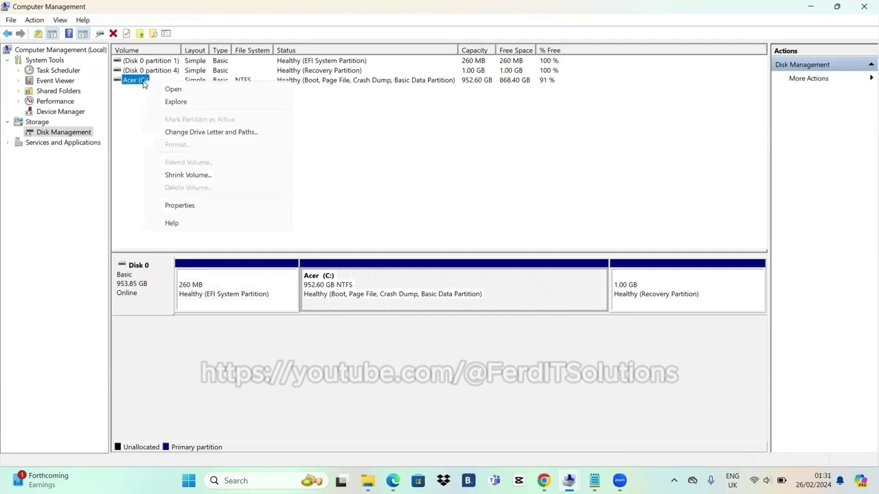
left_click(210, 176)
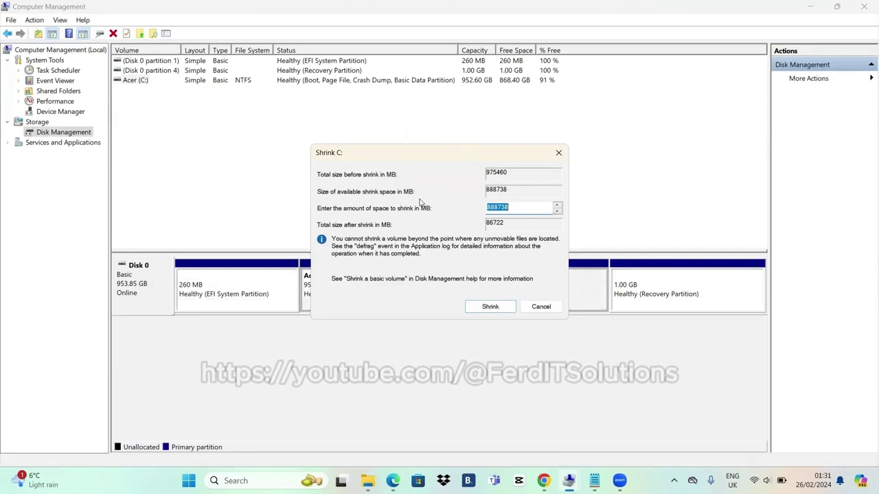
left_click(515, 208)
double_click(515, 208)
type("102400")
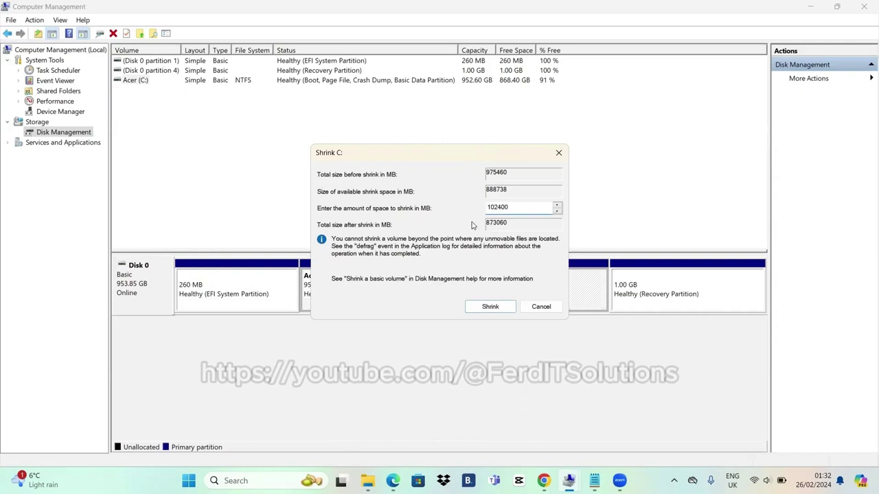
left_click(490, 308)
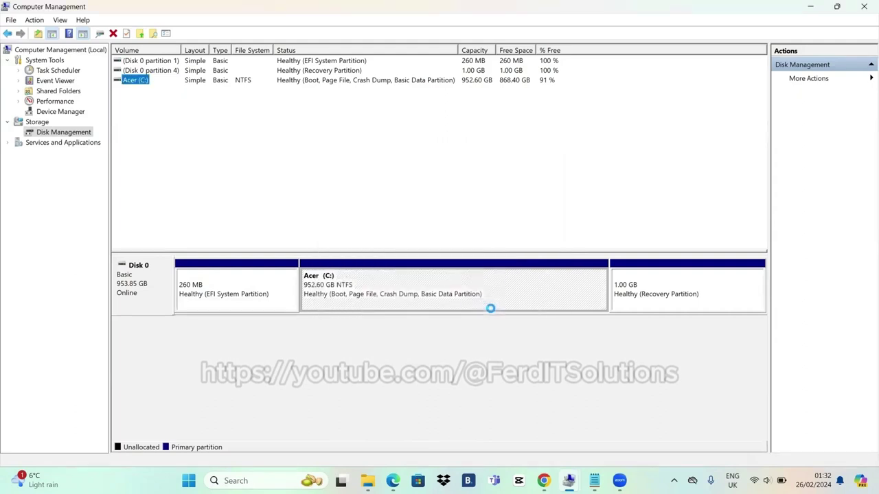
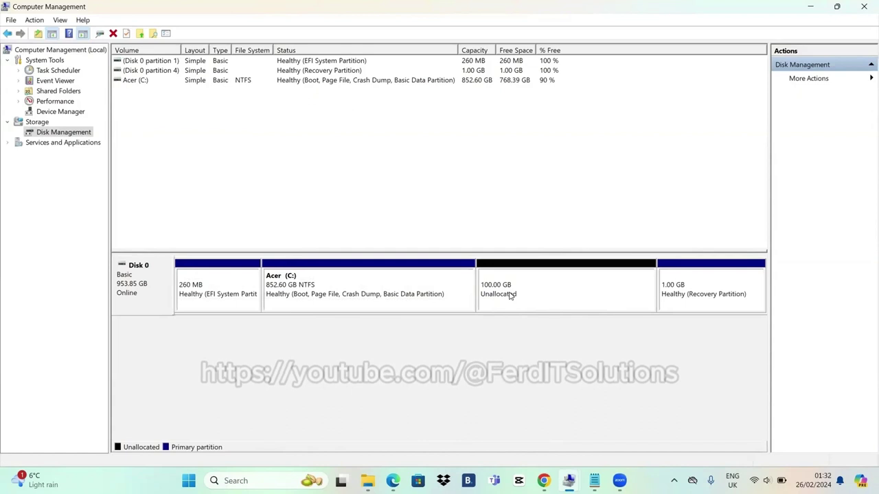
Start a new simple volume in the unallocated space, keeping the size of 102400 MB and drive letter D.
right_click(510, 295)
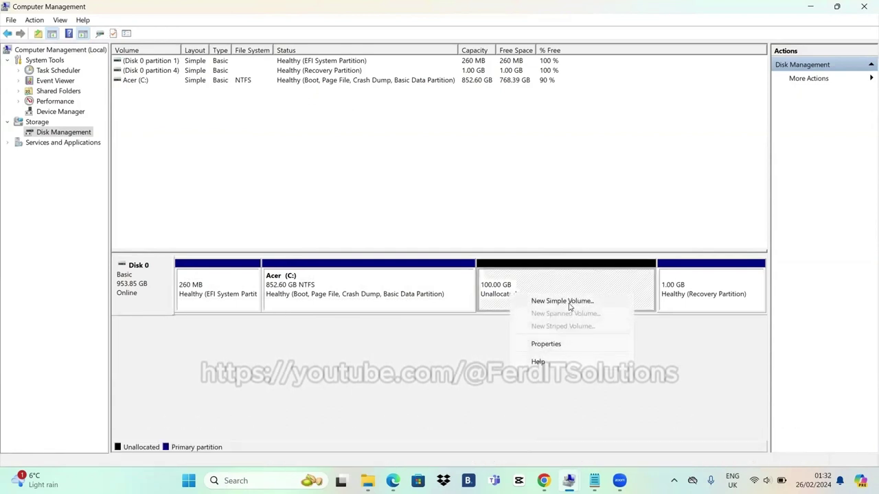
left_click(568, 303)
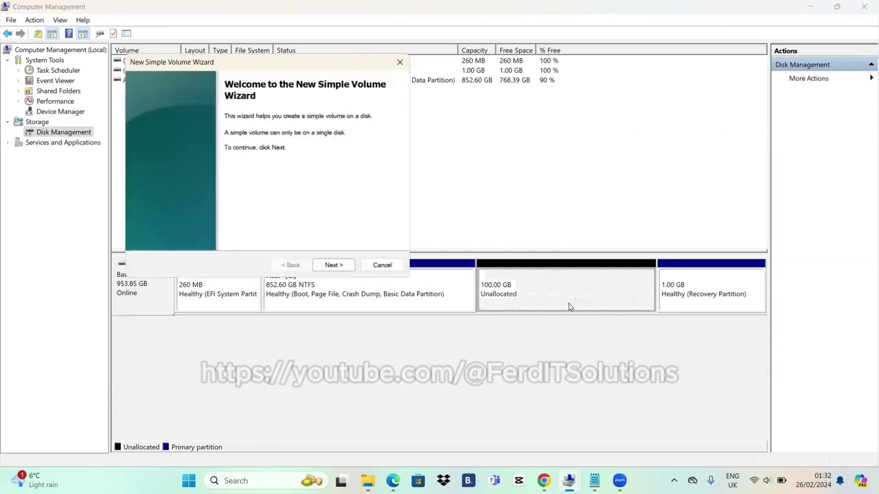
left_click(345, 267)
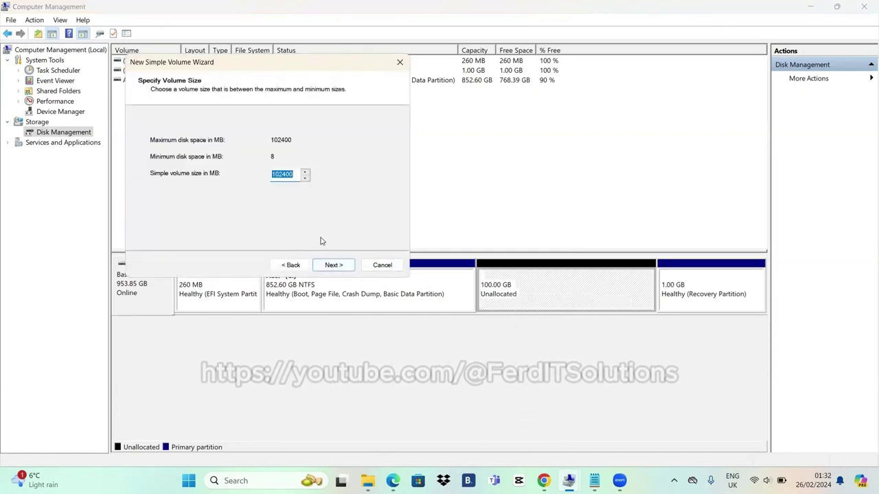
left_click(331, 268)
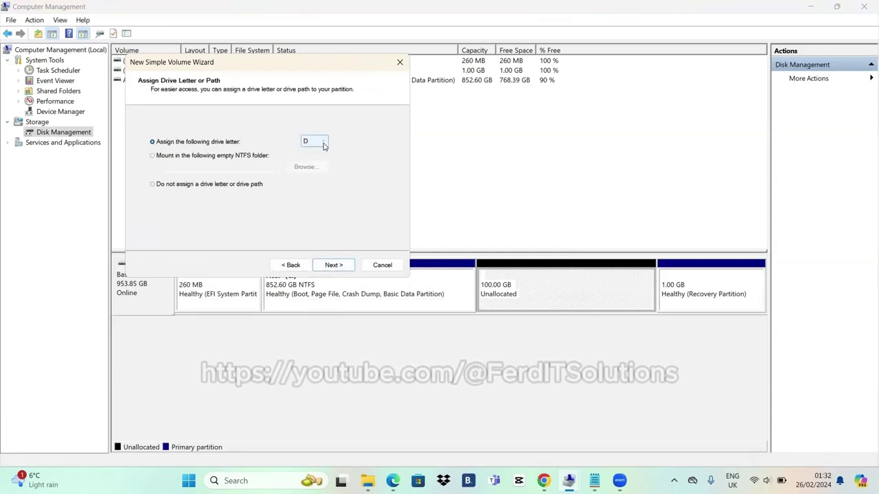
left_click(324, 142)
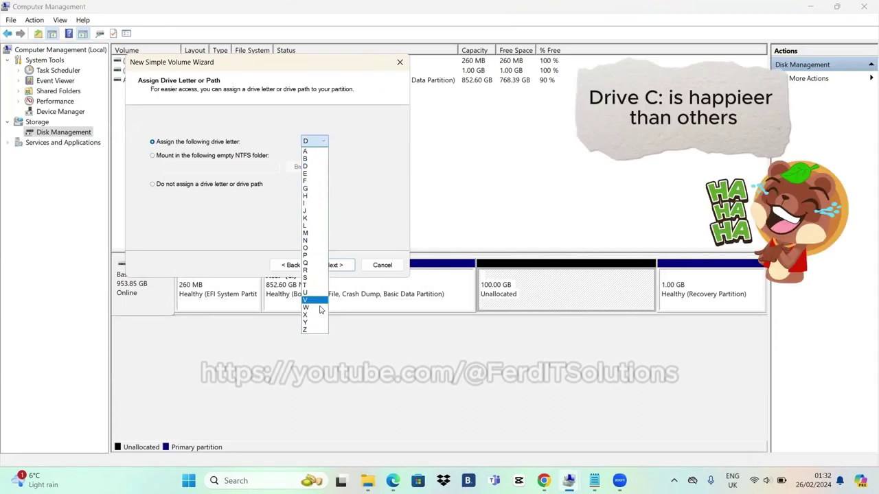
left_click(342, 152)
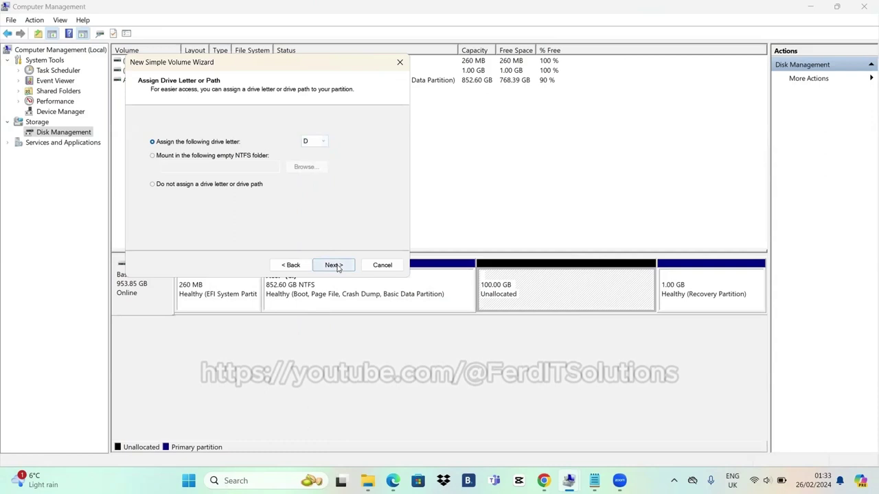
Switch to File Explorer to check the C: drive's size under This PC, and return to the New Simple Volume Wizard.
mouse_move(369, 481)
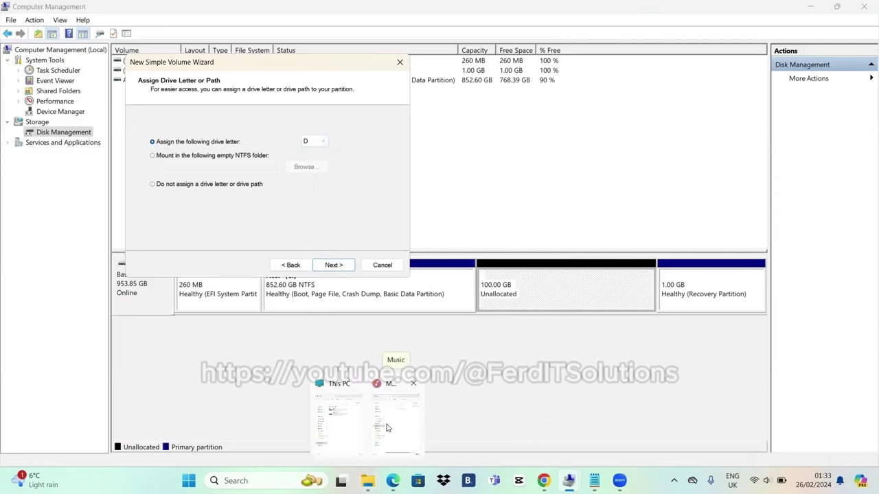
left_click(345, 431)
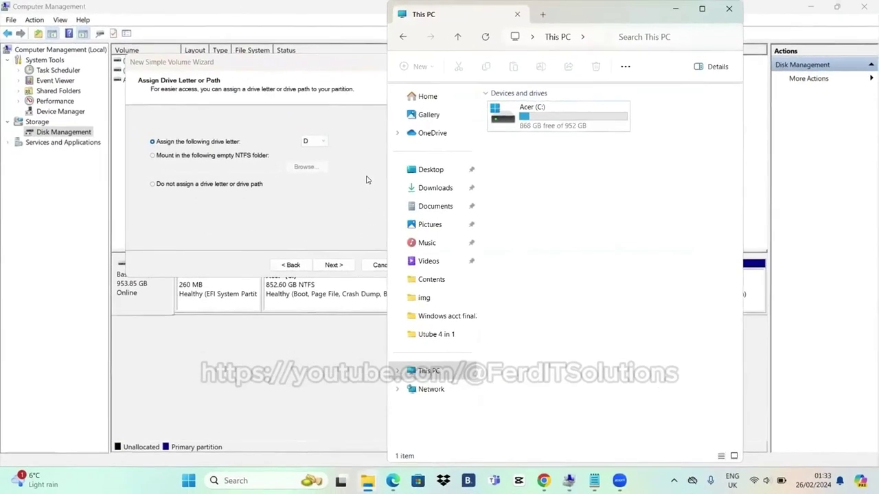
left_click(444, 375)
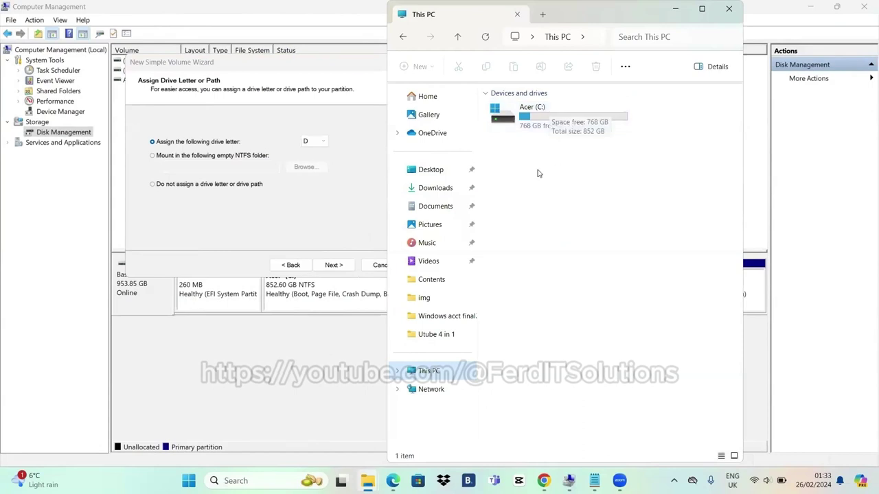
left_click(345, 213)
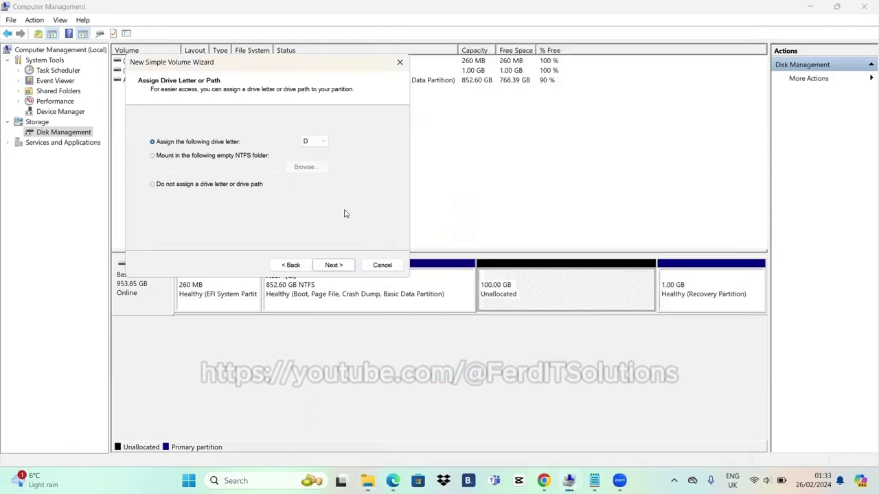
Label the new volume DATA, keep NTFS, default allocation unit size and quick format, and finish creating it.
left_click(333, 265)
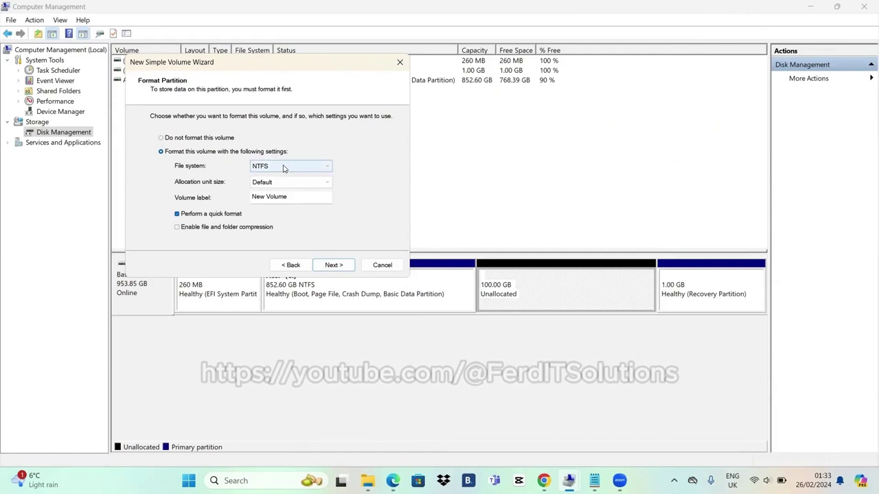
left_click_drag(284, 198, 221, 203)
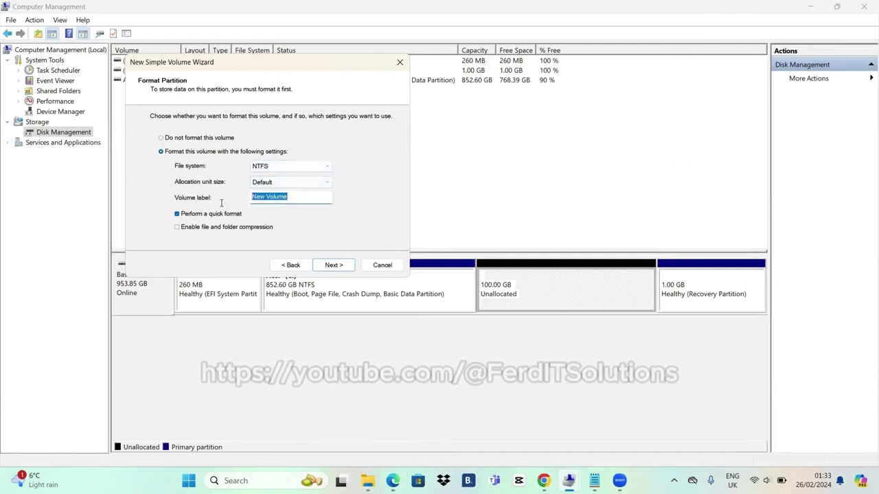
type("Data")
key("BackSpace")
key("BackSpace")
type("ta")
key("BackSpace")
key("BackSpace")
key("BackSpace")
type("ATA")
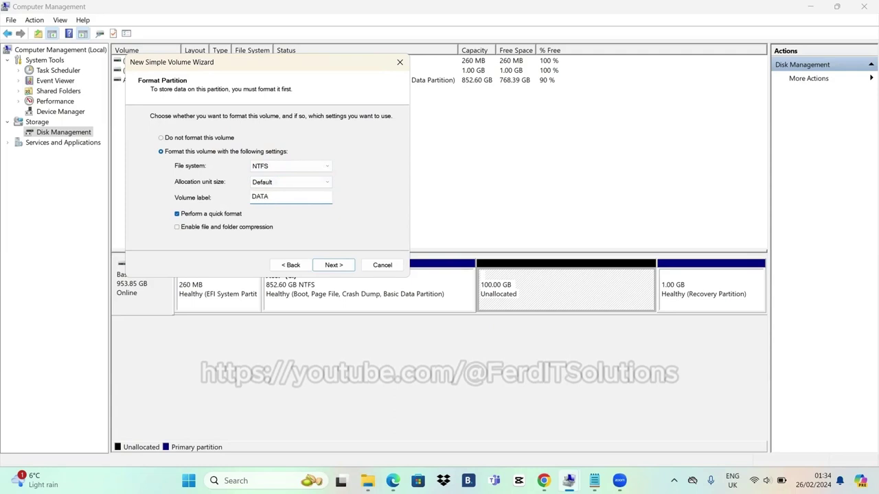
left_click(334, 265)
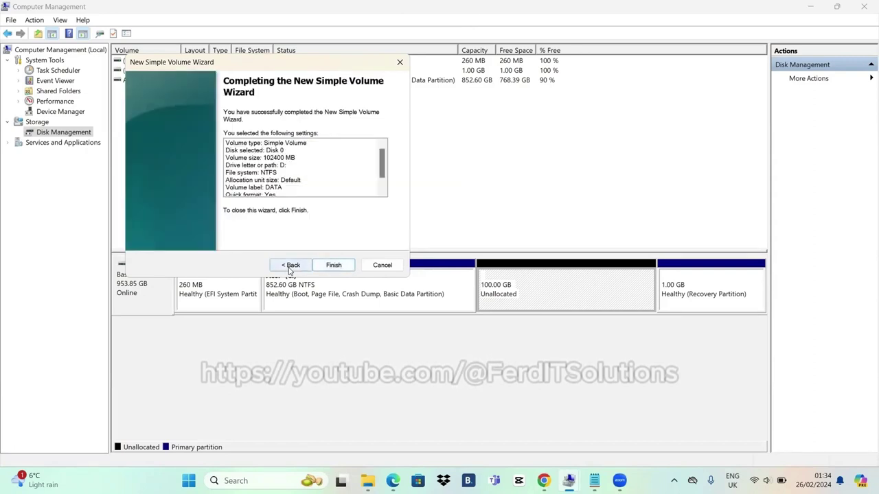
left_click(334, 266)
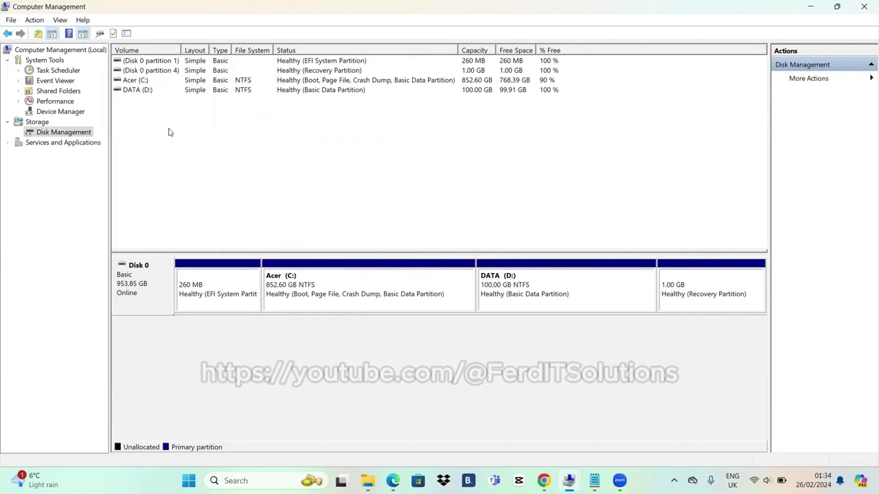
Select the DATA (D:) volume and switch to File Explorer to check the new drive under This PC.
left_click(144, 94)
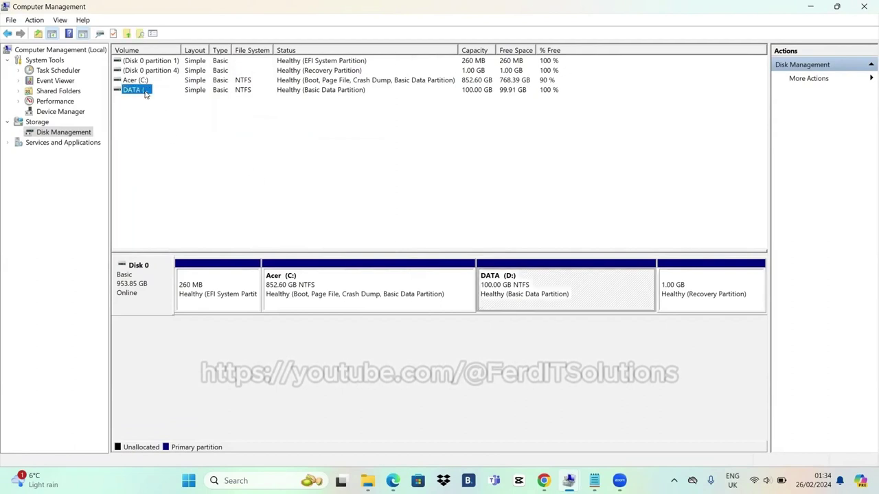
left_click(369, 481)
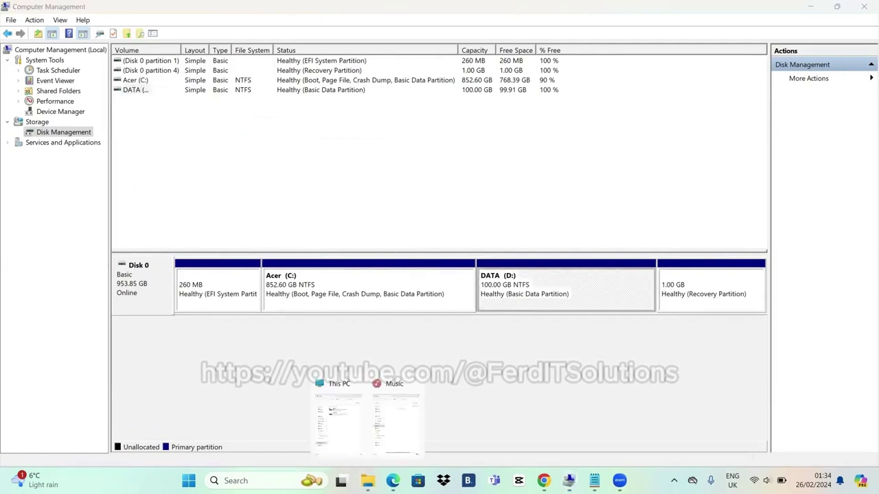
left_click(342, 429)
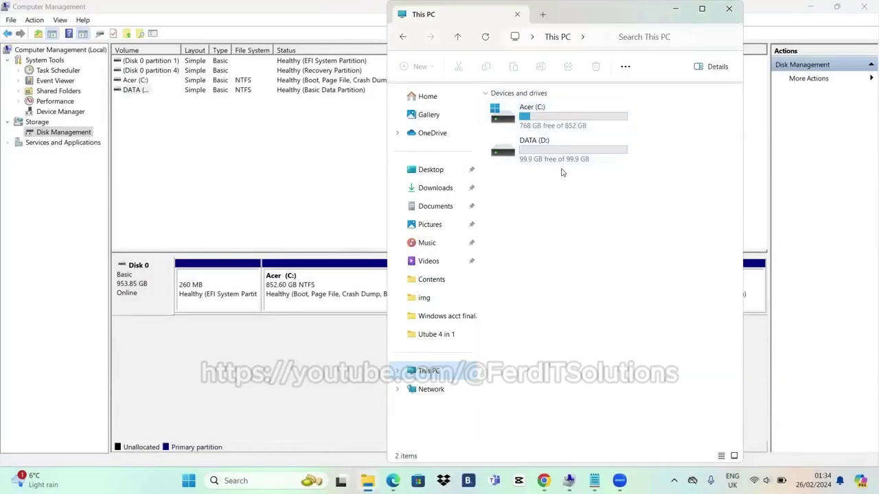
mouse_move(554, 157)
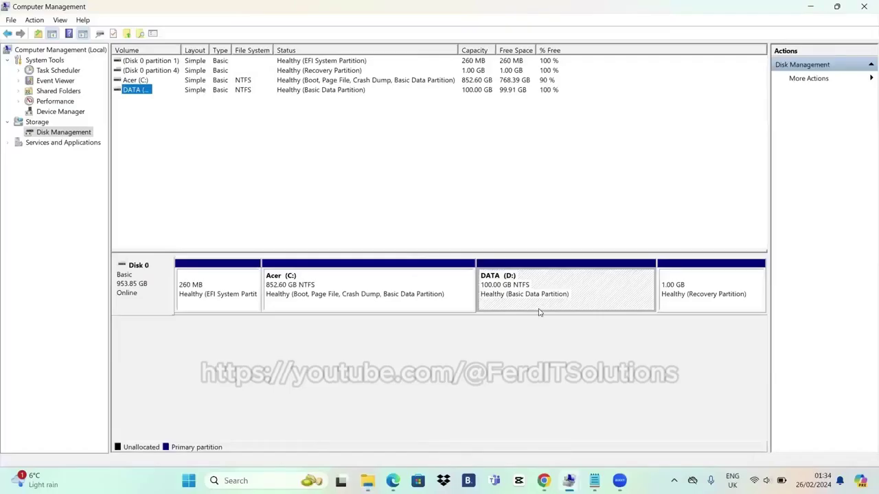
Delete the DATA (D:) volume from Disk 0 in Disk Management, agreeing to erase its data.
left_click(520, 289)
right_click(519, 288)
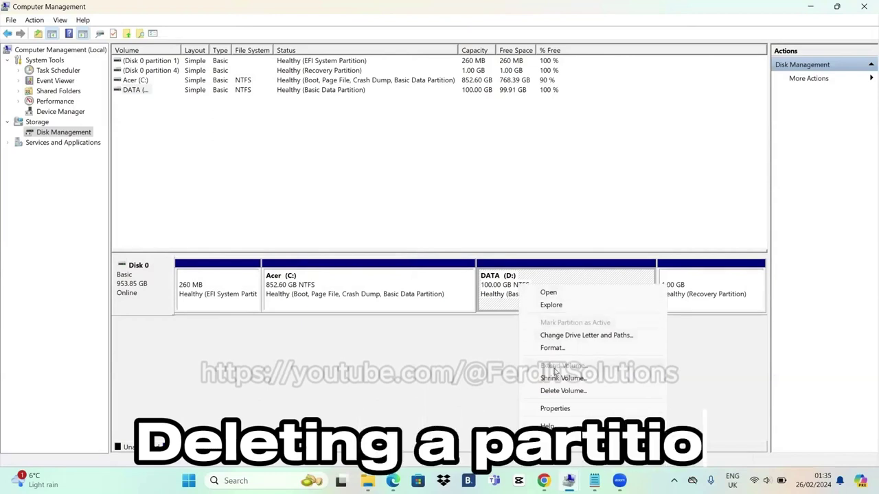
left_click(566, 391)
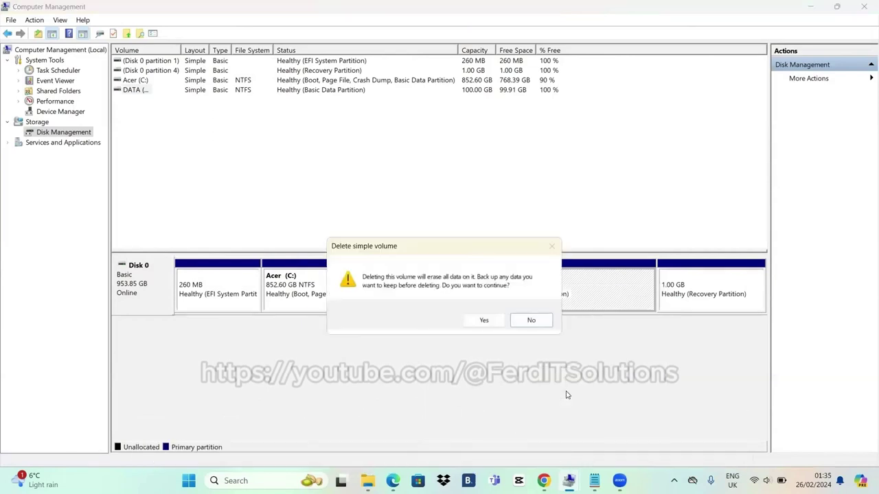
left_click(496, 324)
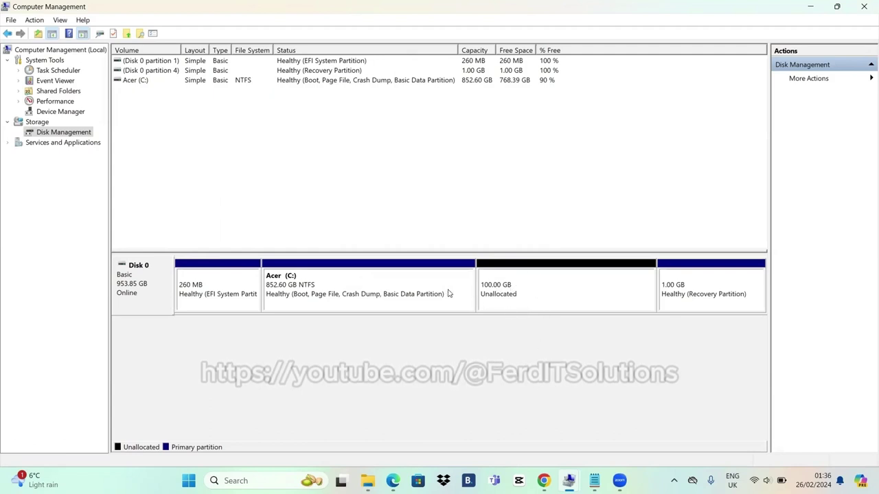
Extend the Acer (C:) volume with the 102400 MB of unallocated space on Disk 0.
left_click(418, 291)
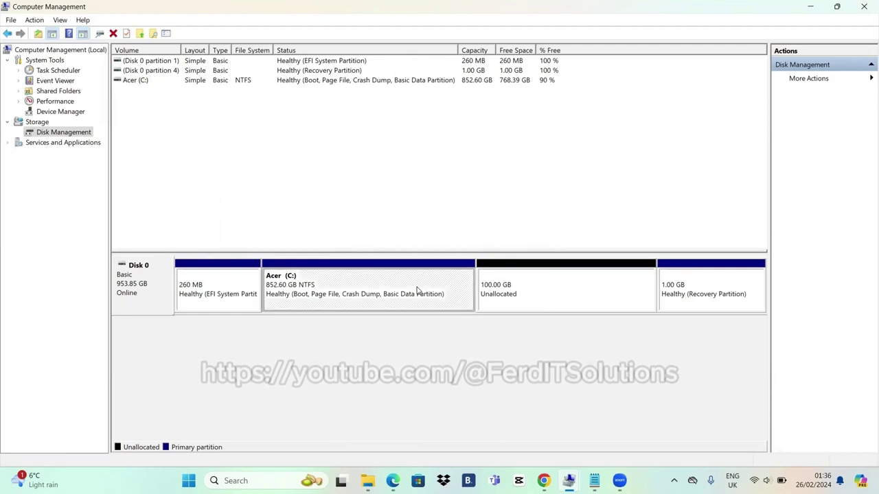
right_click(418, 291)
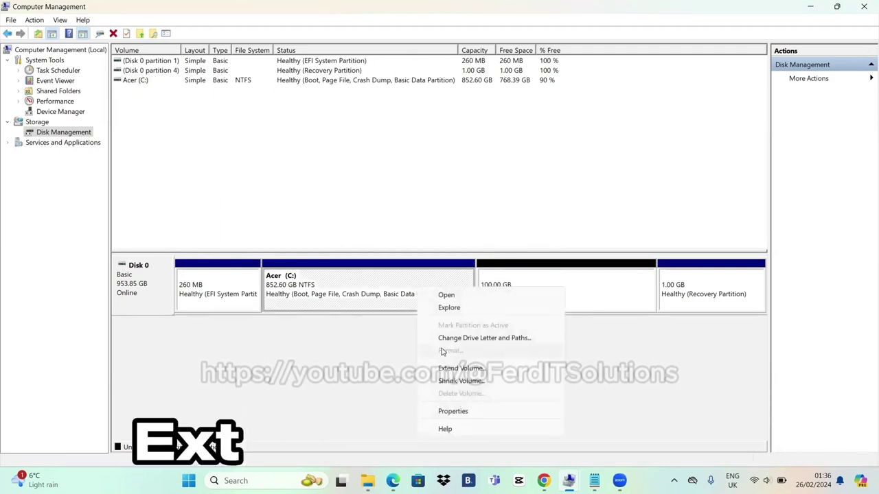
left_click(458, 369)
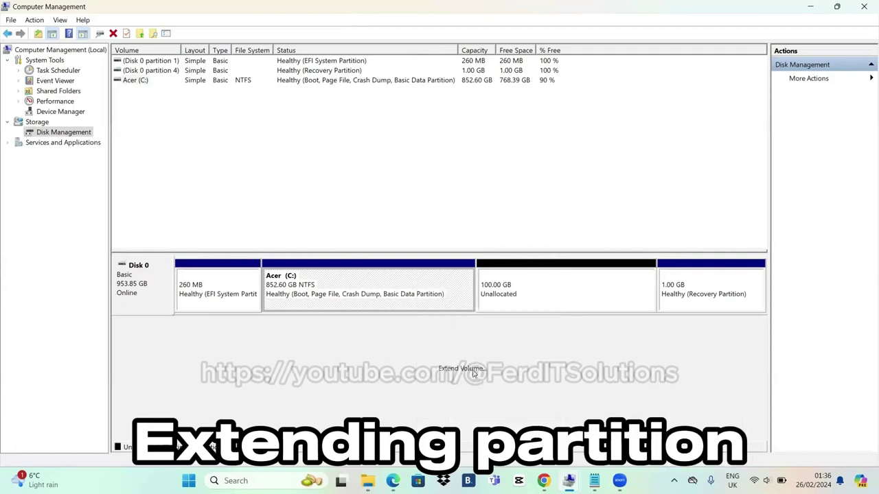
left_click(332, 274)
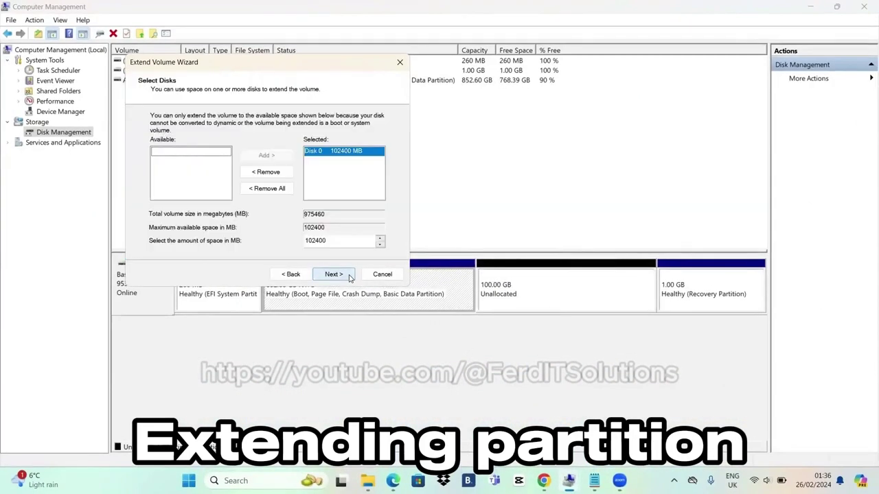
left_click(335, 152)
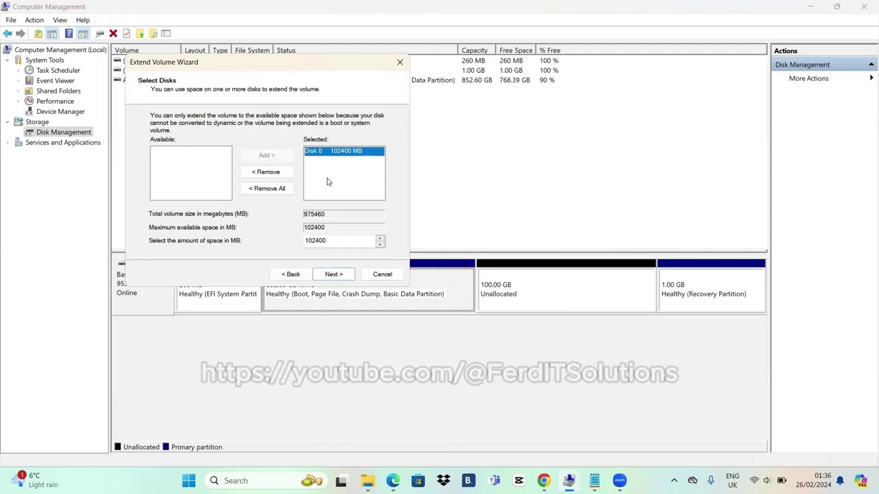
left_click(334, 274)
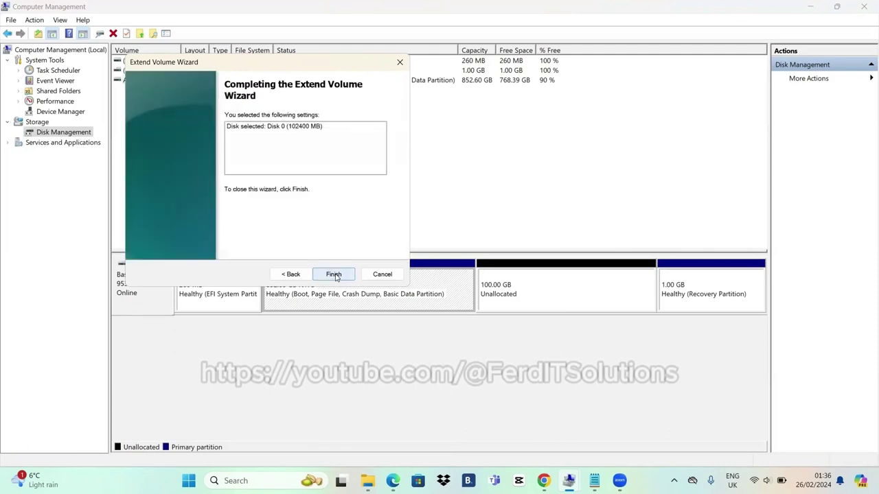
left_click(333, 274)
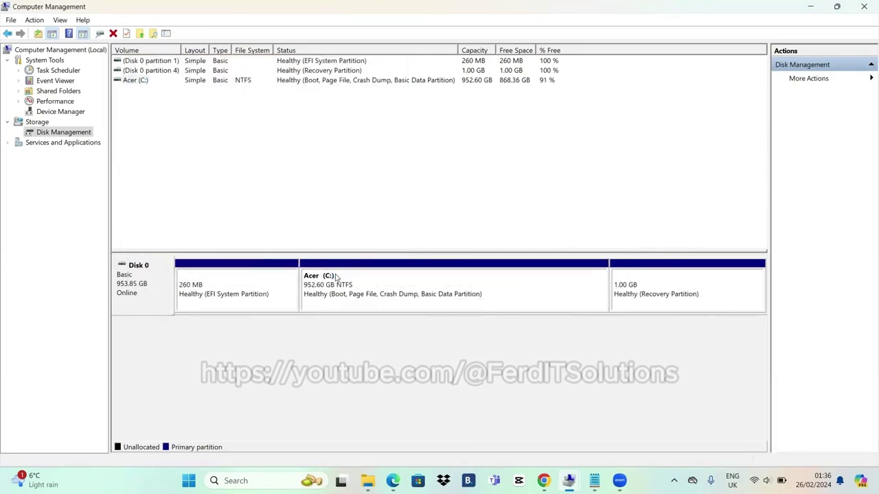